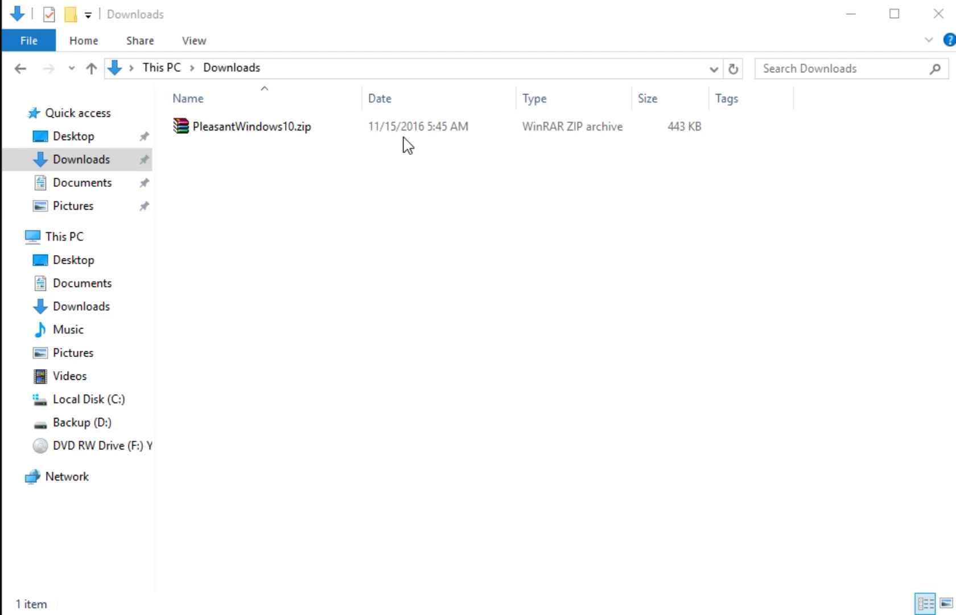
# Extract PleasantWindows10.zip into Downloads with WinRAR's Extract To, then close WinRAR.
pyautogui.click(225, 135)
pyautogui.doubleClick(239, 133)
pyautogui.click(121, 111)
pyautogui.click(569, 527)
pyautogui.click(932, 40)
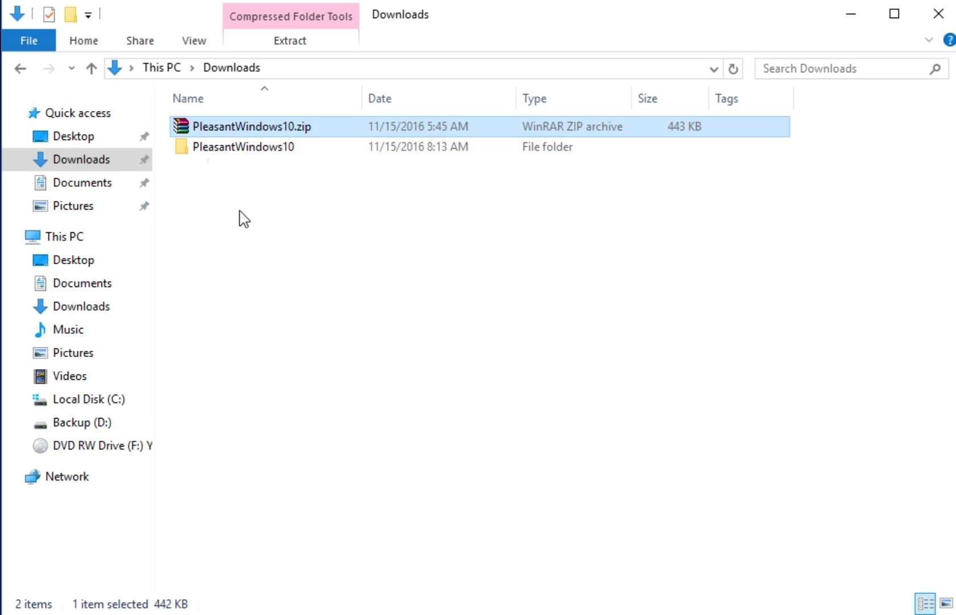
# Open Pleasant 10 Descriptions.txt from the extracted folder and read the Advanced Explorer Settings entry.
pyautogui.doubleClick(264, 149)
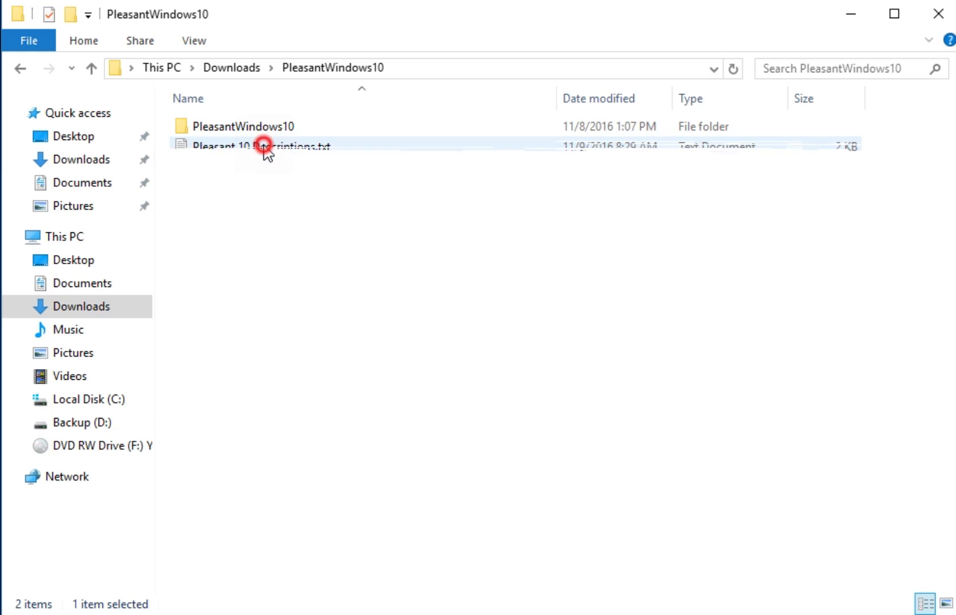
pyautogui.doubleClick(212, 149)
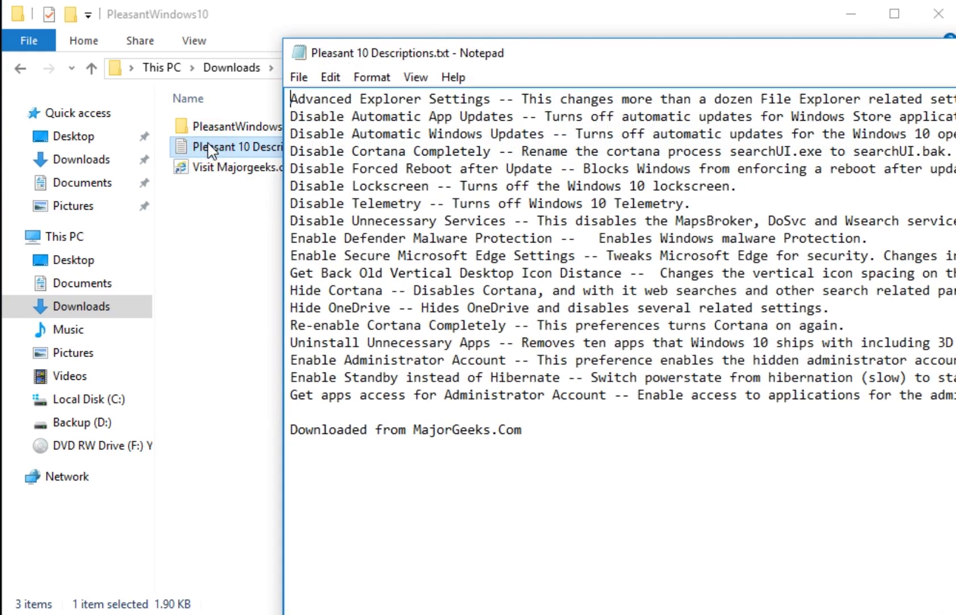
pyautogui.moveTo(675, 60); pyautogui.dragTo(426, 32)
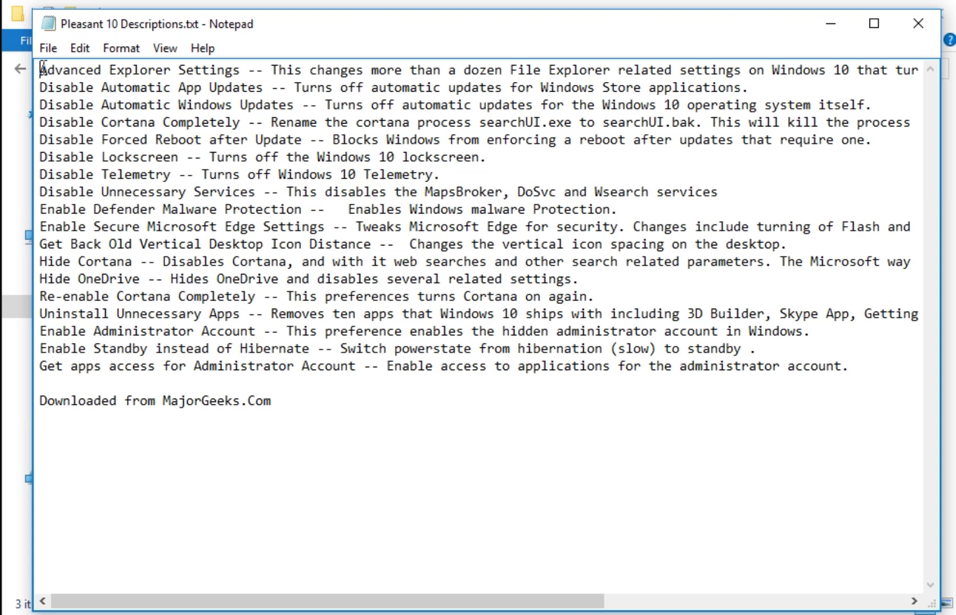
pyautogui.moveTo(40, 69)
pyautogui.mouseDown()
pyautogui.moveTo(270, 75)
pyautogui.moveTo(222, 278)
pyautogui.mouseUp()
pyautogui.moveTo(40, 191); pyautogui.dragTo(225, 278)
pyautogui.click(225, 278)
# Review the Disable Automatic App Updates and Hide Cortana descriptions.
pyautogui.moveTo(43, 87); pyautogui.dragTo(272, 91)
pyautogui.click(267, 93)
pyautogui.moveTo(47, 263); pyautogui.dragTo(230, 266)
pyautogui.click(89, 278)
# Read the Disable Unnecessary Services and Telemetry descriptions, then close Notepad.
pyautogui.moveTo(47, 192); pyautogui.dragTo(533, 194)
pyautogui.click(534, 193)
pyautogui.moveTo(99, 173); pyautogui.dragTo(325, 174)
pyautogui.moveTo(441, 195); pyautogui.dragTo(471, 174)
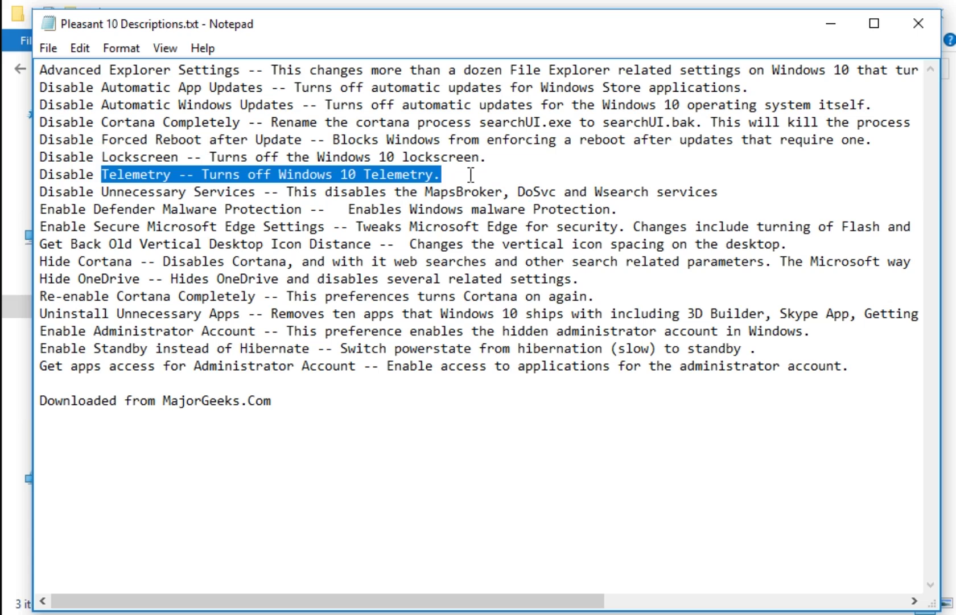
pyautogui.click(318, 174)
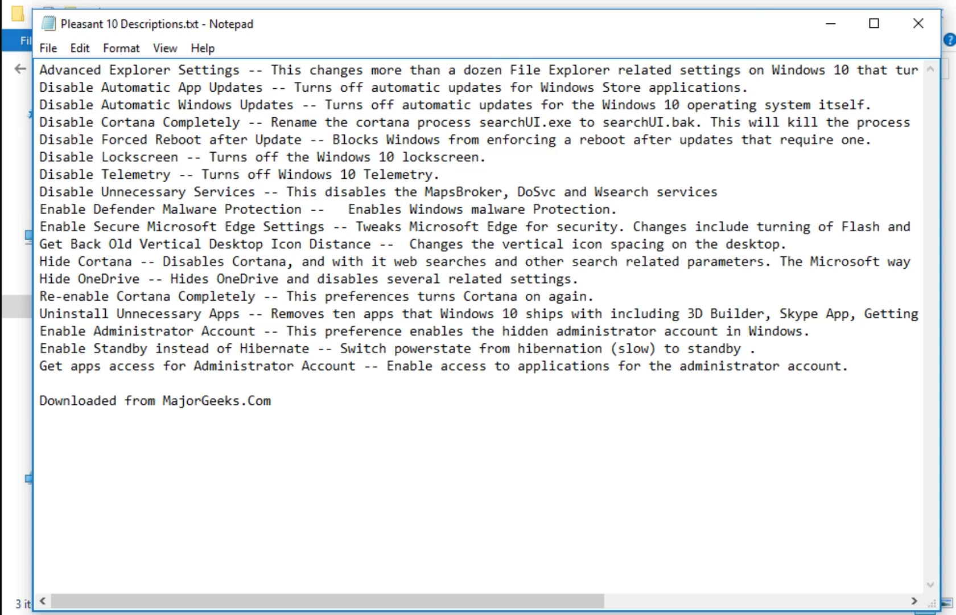
pyautogui.click(920, 19)
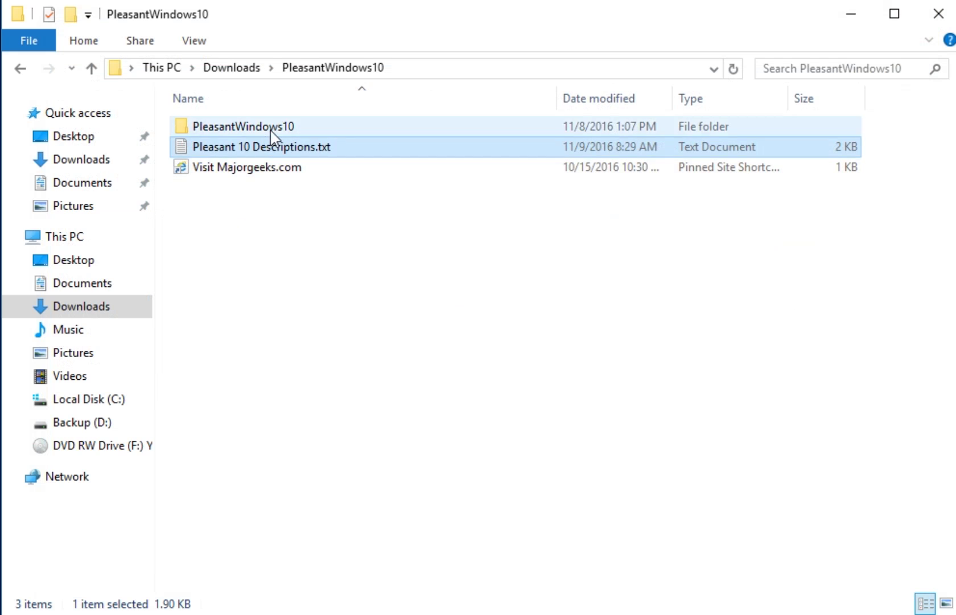
# Open the inner PleasantWindows10 batch folder and select the Hide and Reenable Cortana files.
pyautogui.doubleClick(271, 125)
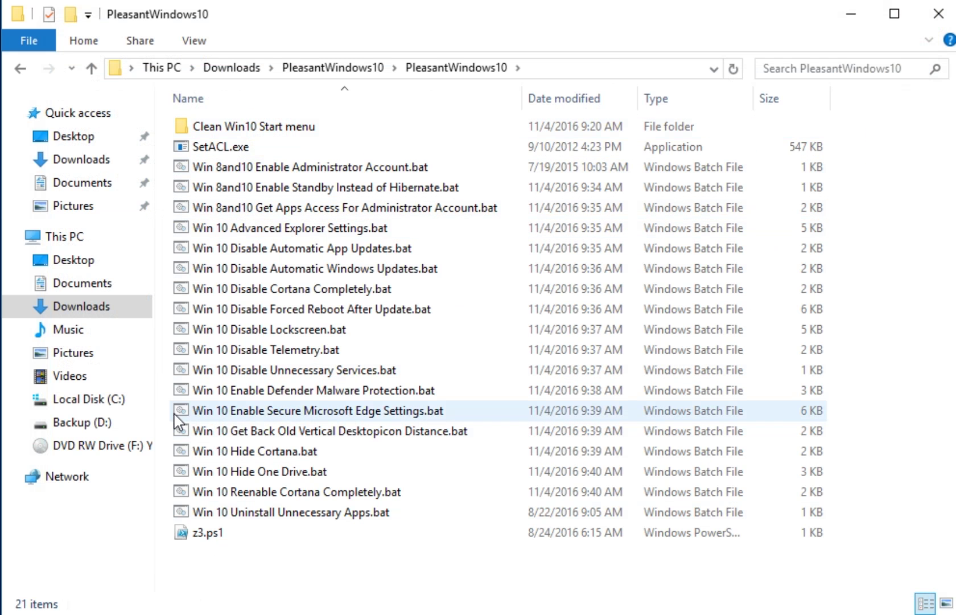
pyautogui.doubleClick(276, 412)
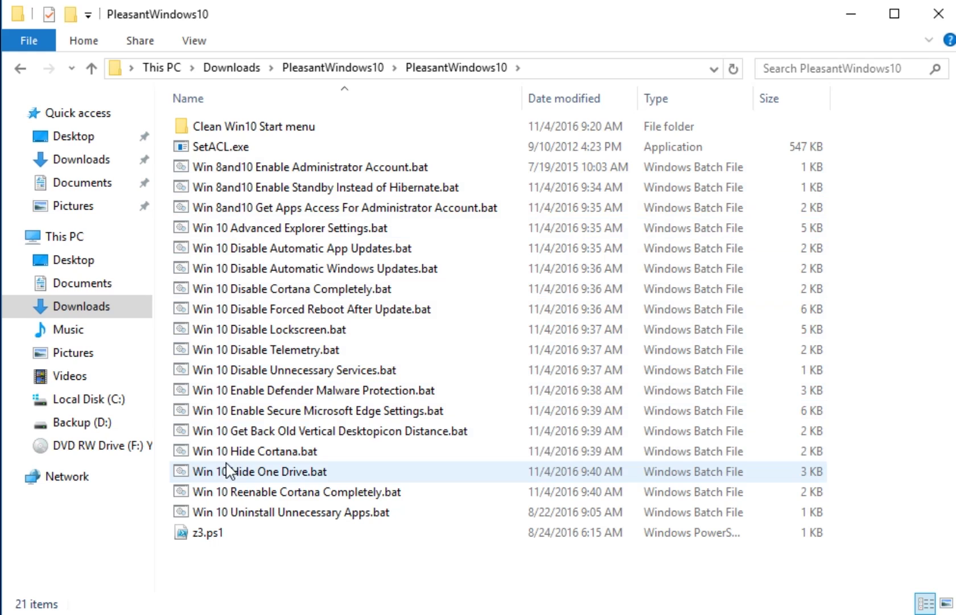
pyautogui.click(265, 452)
pyautogui.click(265, 492)
pyautogui.click(272, 450)
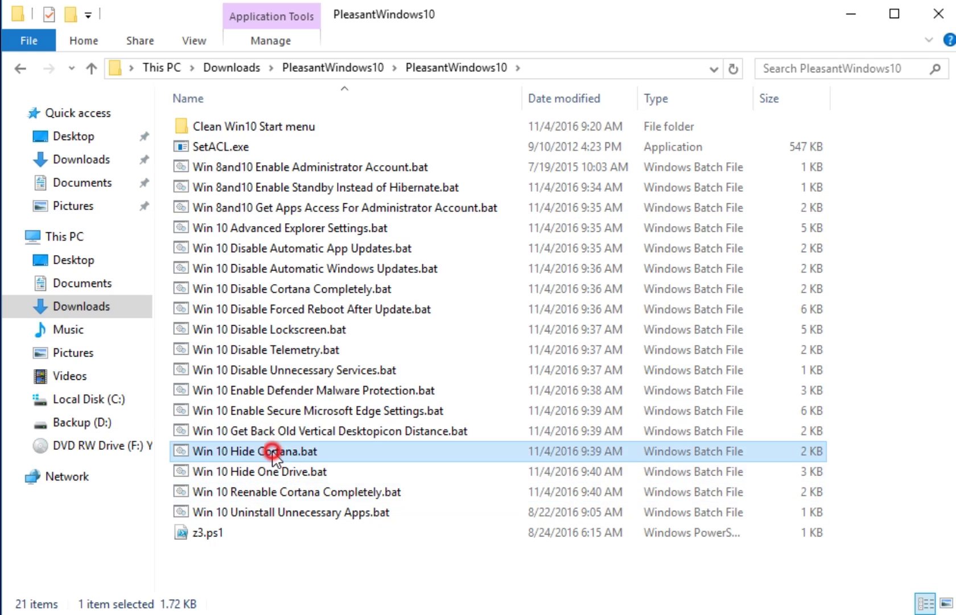
pyautogui.click(262, 492)
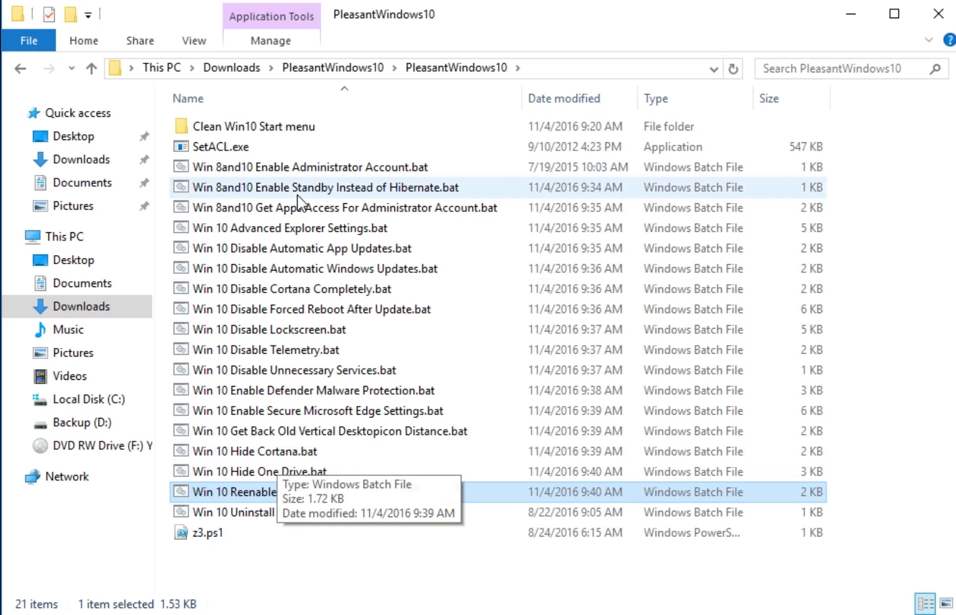
# View the Standby Instead of Hibernate batch script (powercfg /H off) in Notepad, then close it.
pyautogui.rightClick(262, 185)
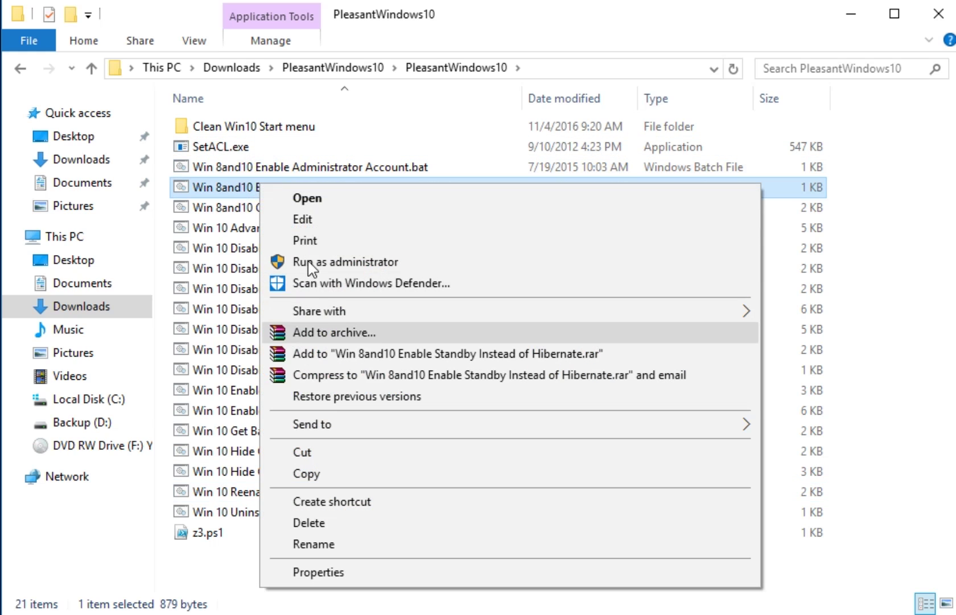
pyautogui.click(311, 473)
pyautogui.rightClick(493, 199)
pyautogui.click(300, 253)
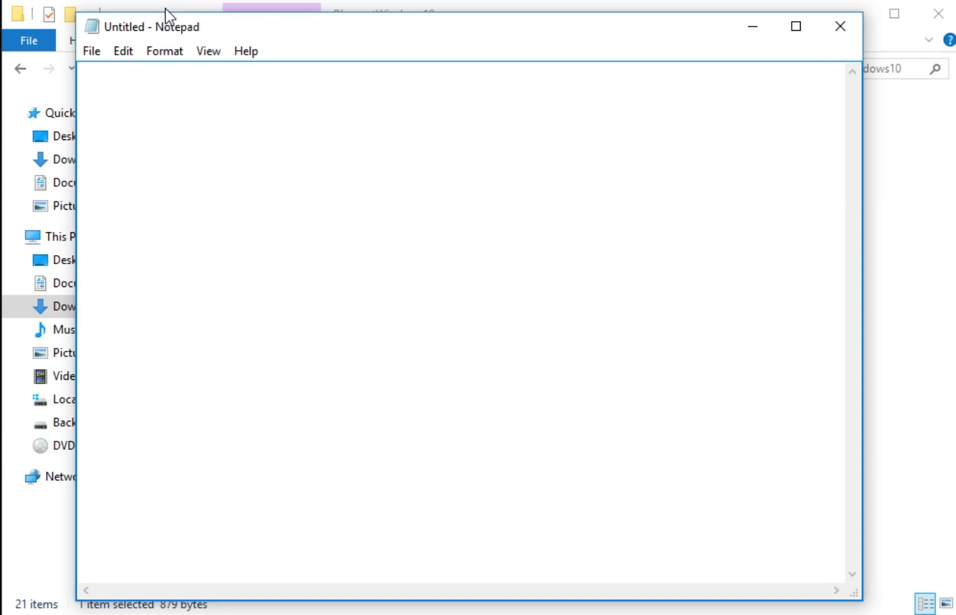
pyautogui.moveTo(350, 34); pyautogui.dragTo(533, 46)
pyautogui.moveTo(240, 189); pyautogui.dragTo(324, 183)
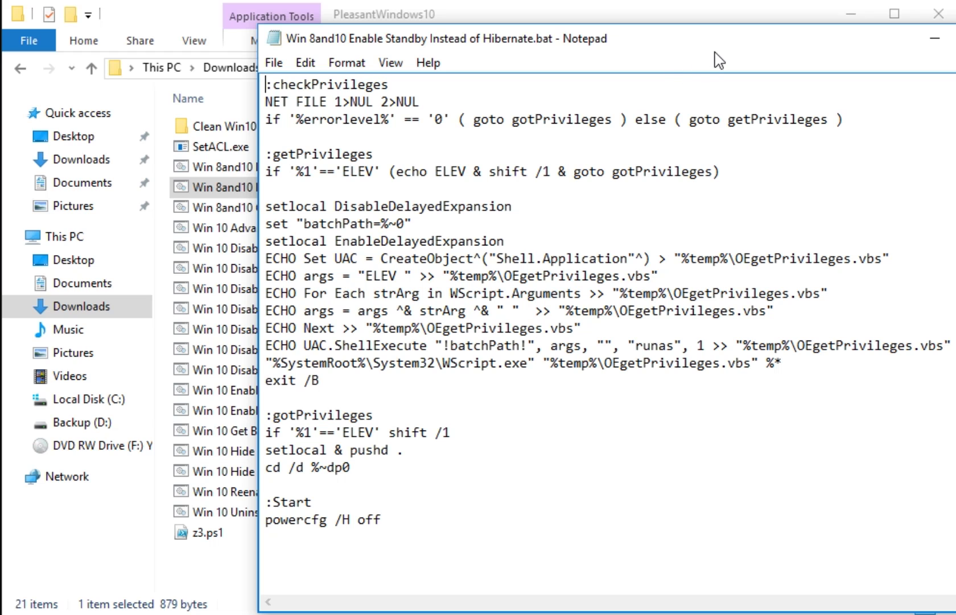
pyautogui.click(699, 45)
pyautogui.click(817, 11)
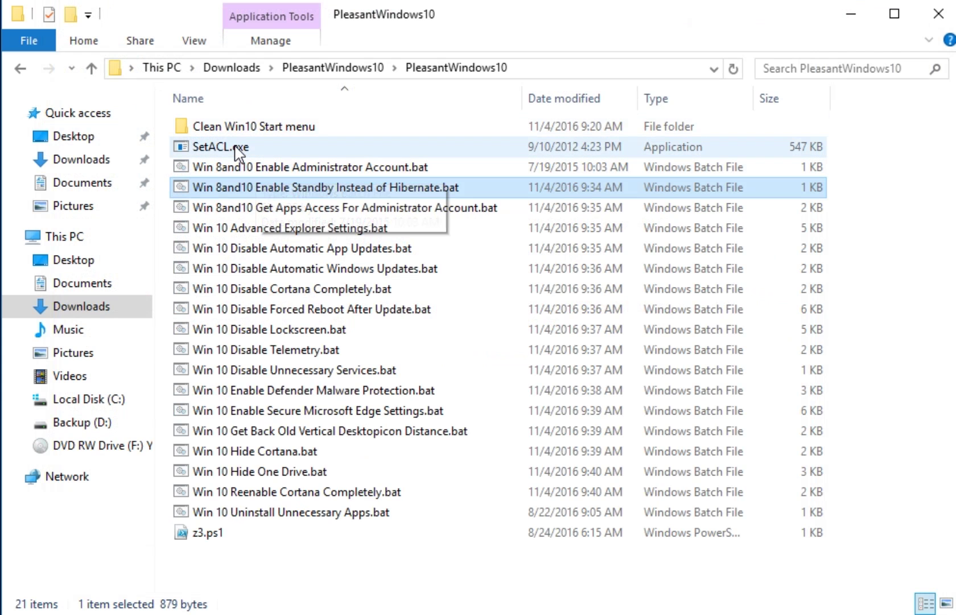
pyautogui.moveTo(239, 153)
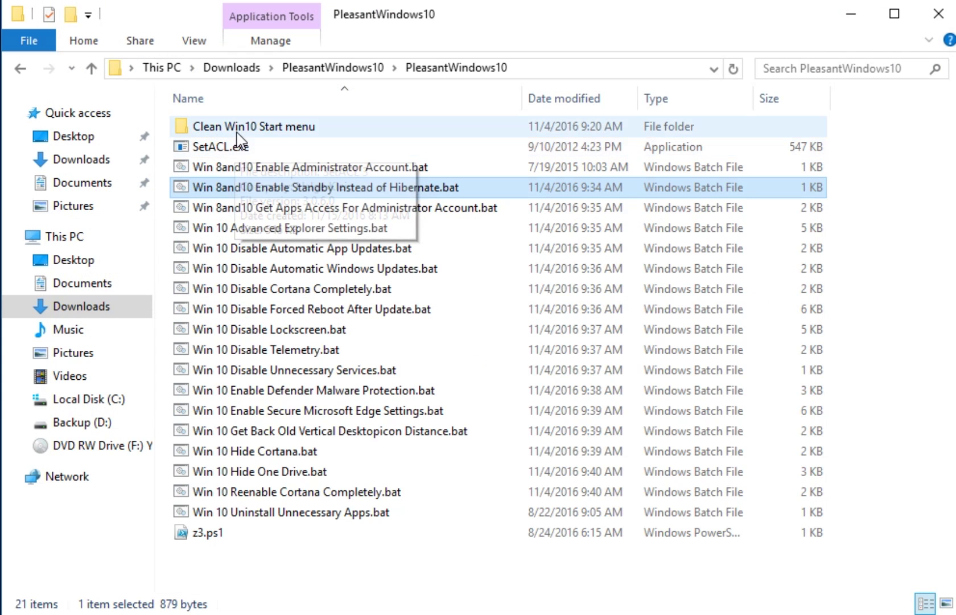
pyautogui.moveTo(266, 129)
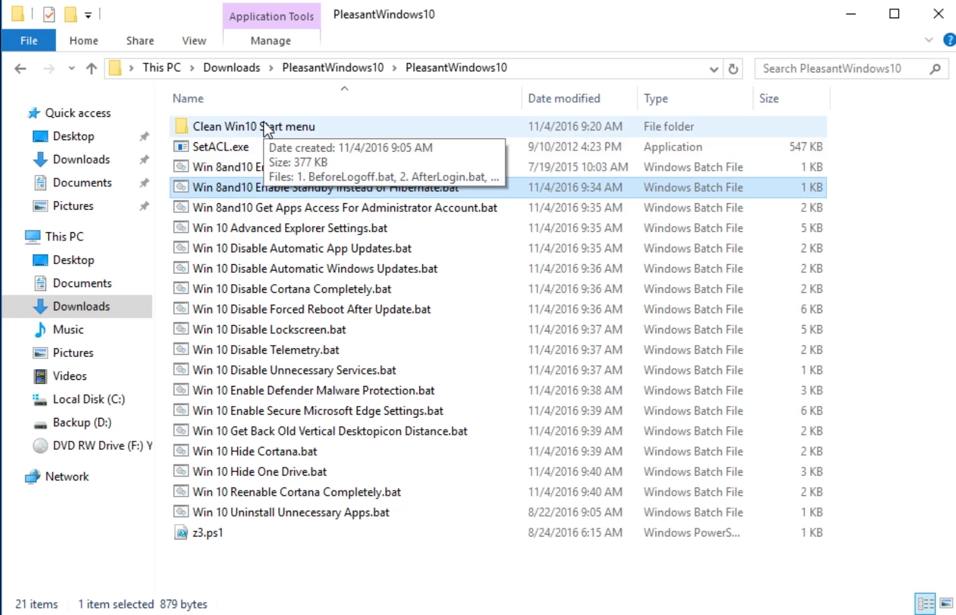
pyautogui.doubleClick(285, 128)
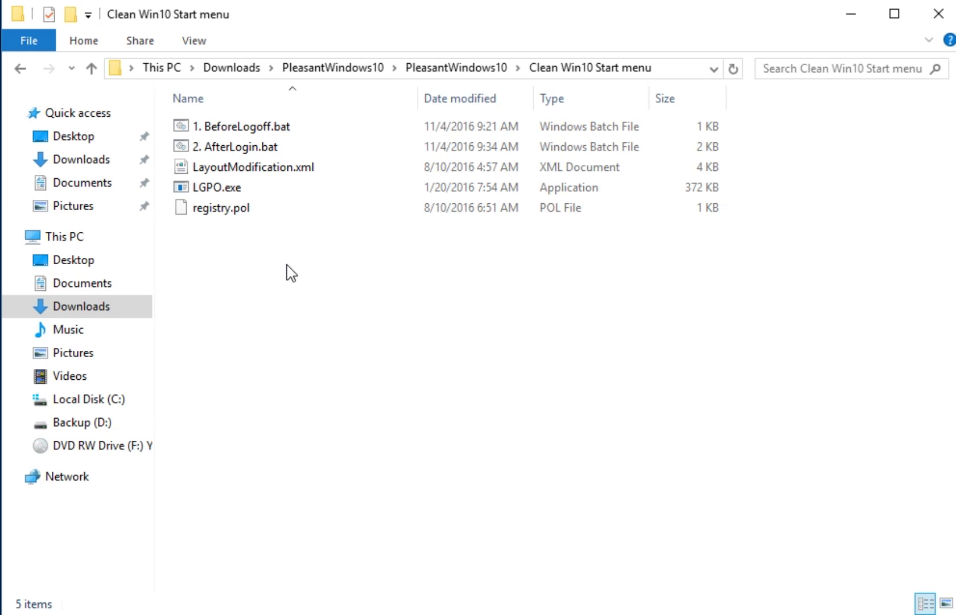
pyautogui.click(21, 68)
pyautogui.click(286, 337)
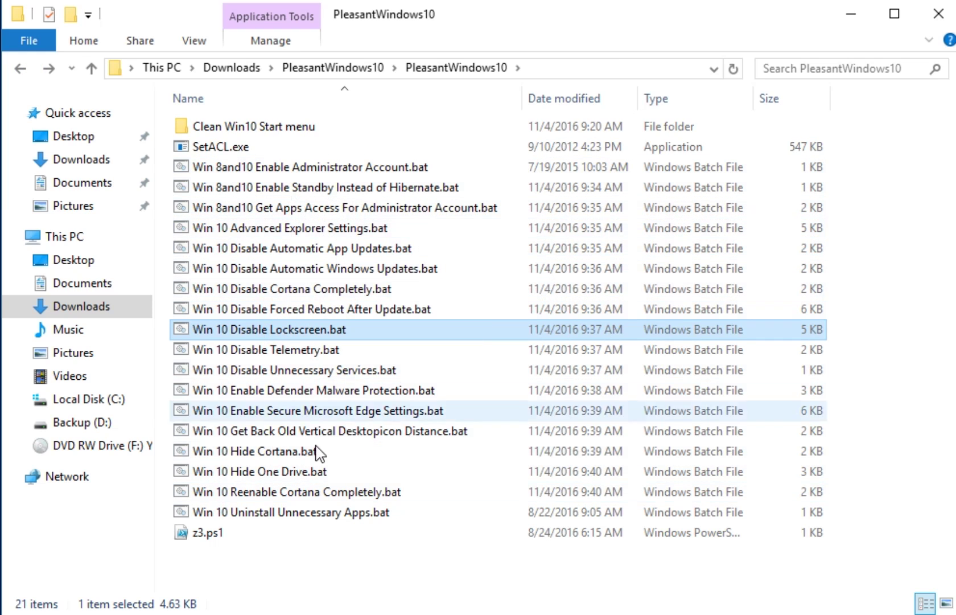
# Launch Win 10 Disable Telemetry.bat, choosing More info and Run anyway at SmartScreen.
pyautogui.click(327, 391)
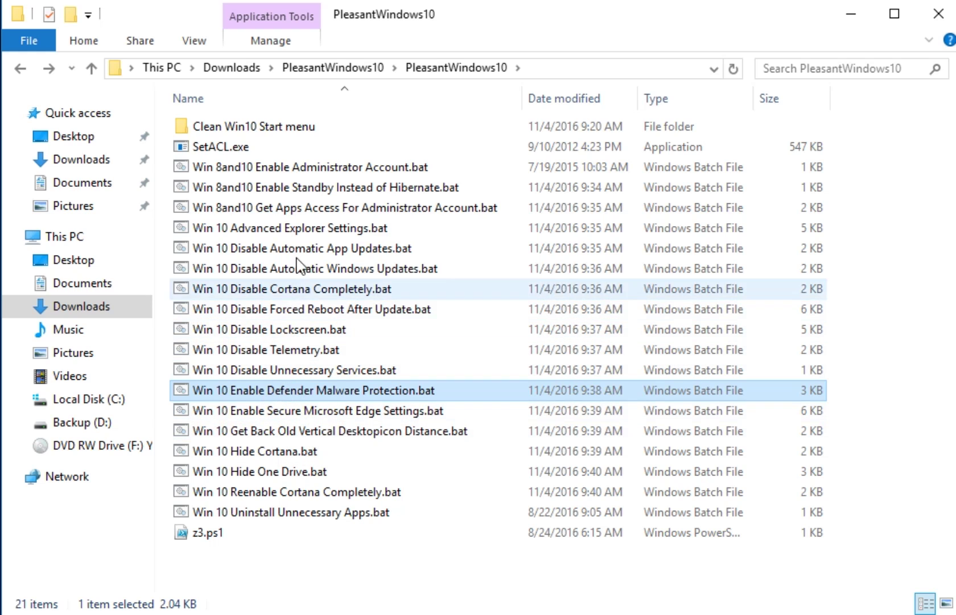
pyautogui.doubleClick(291, 350)
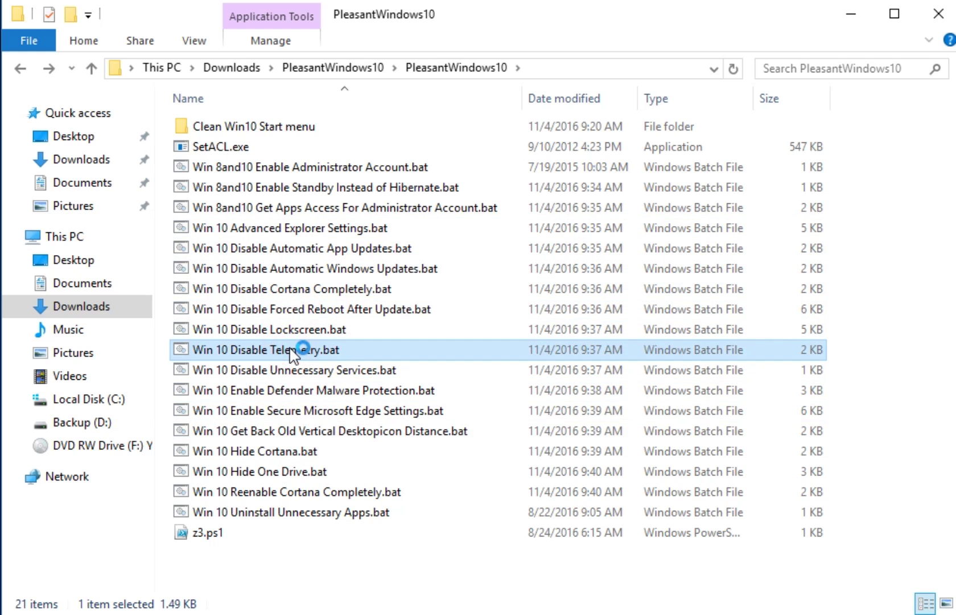
pyautogui.moveTo(711, 271); pyautogui.dragTo(475, 284)
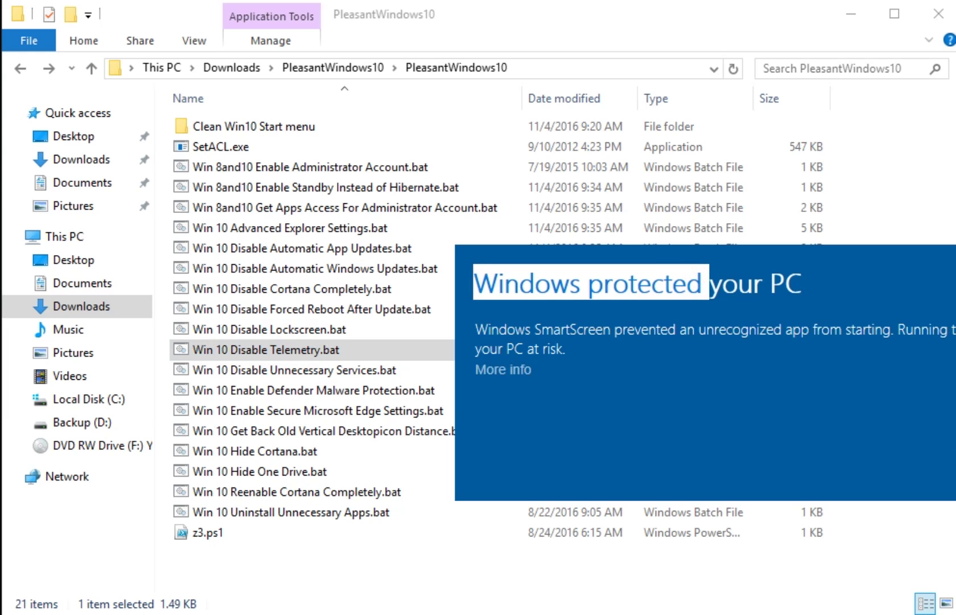
pyautogui.click(509, 368)
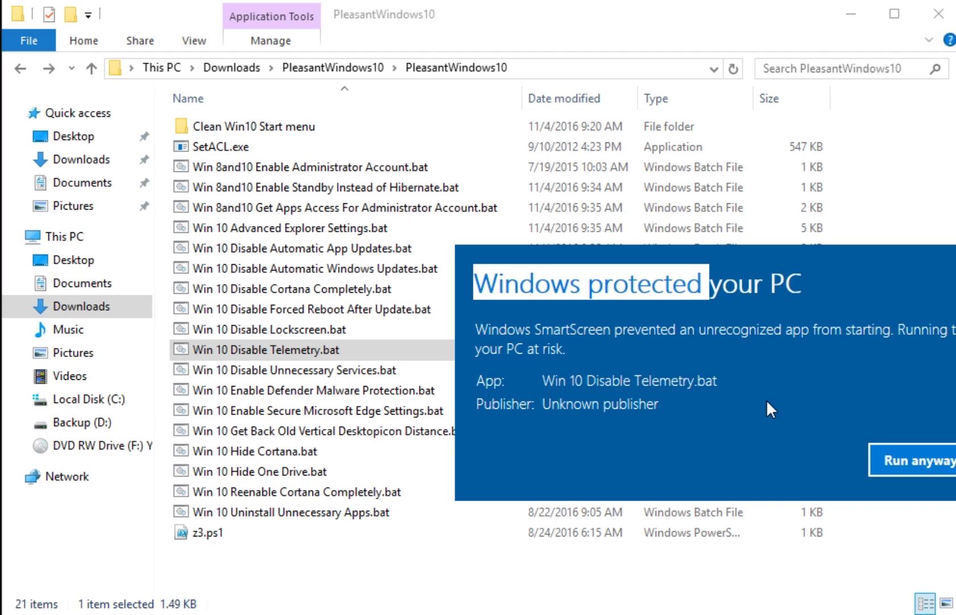
pyautogui.click(744, 340)
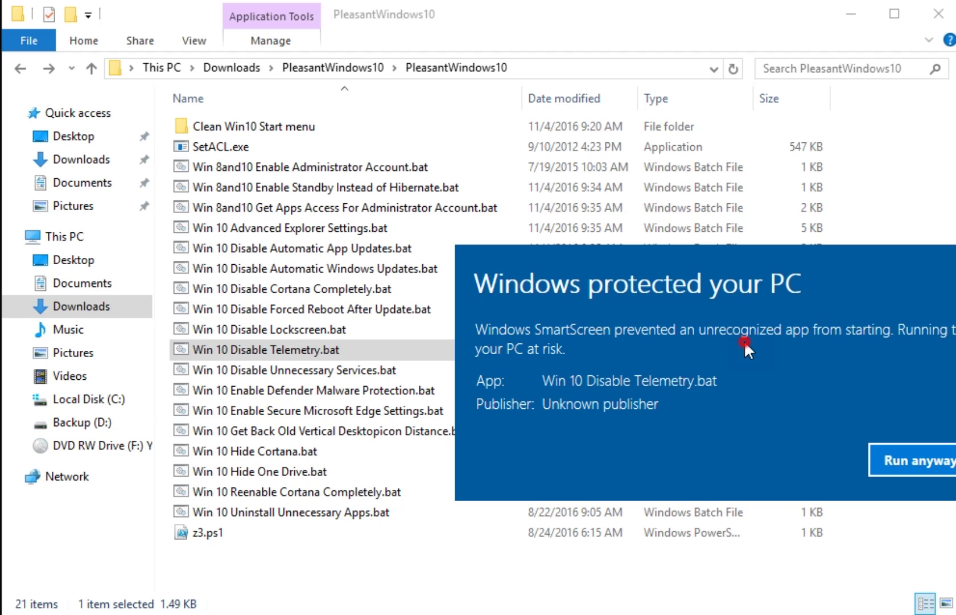
pyautogui.click(910, 459)
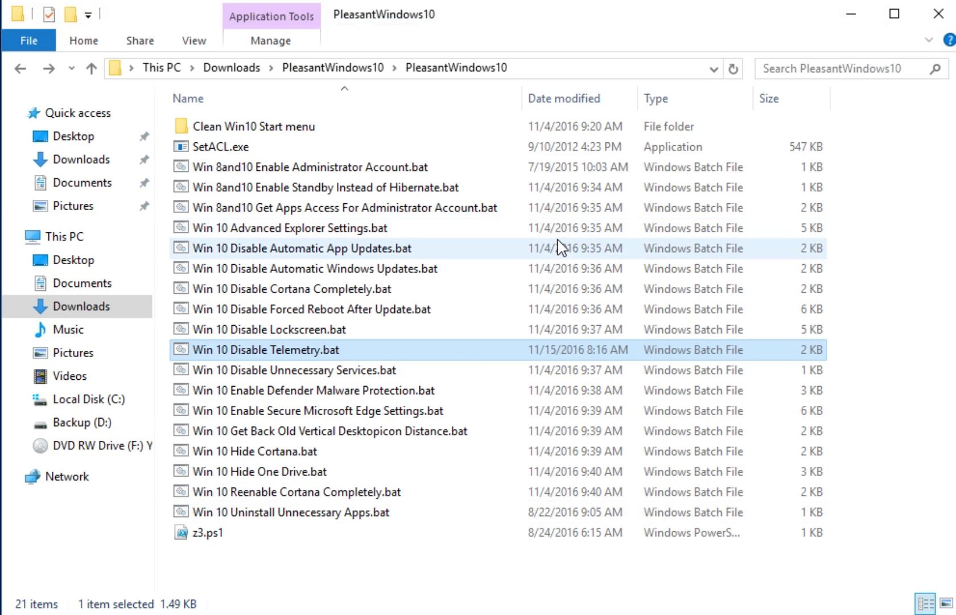